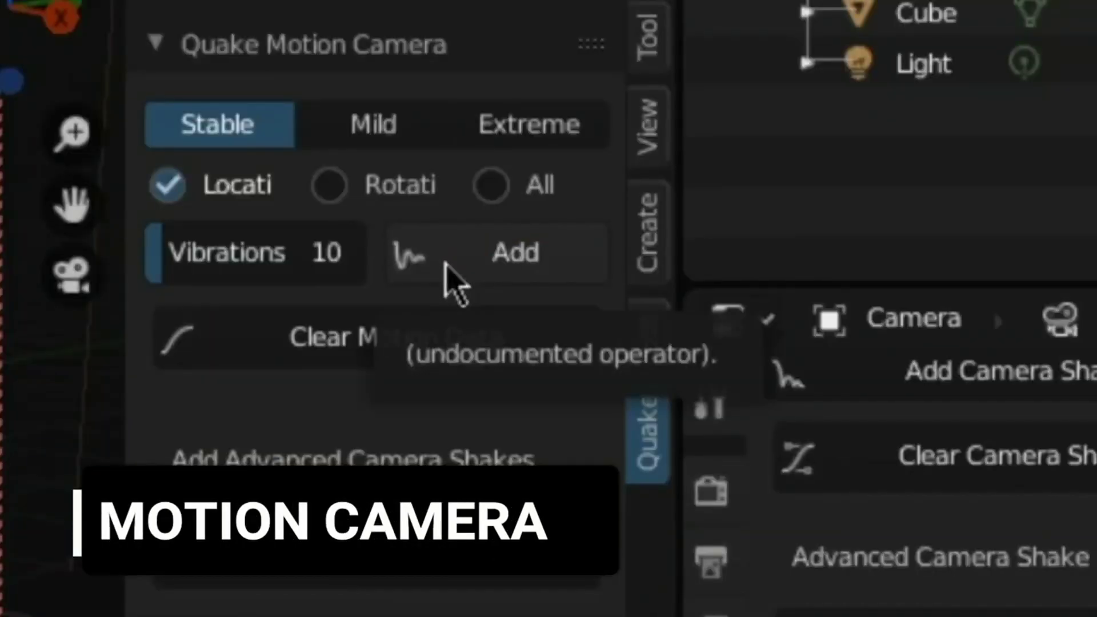
- Add the Stable, location-only Quake camera motion with 10 vibrations to the cube scene's camera
{"action": "left_click", "coordinate": [452, 276]}
{"action": "left_click", "coordinate": [519, 595]}
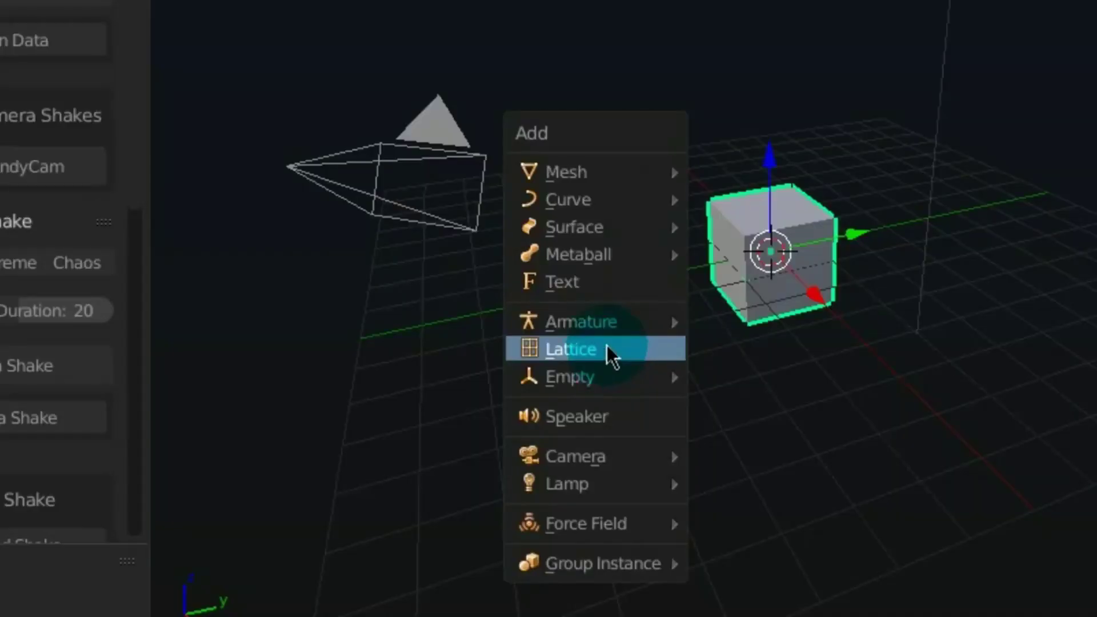
- Bring up the handstanding character scene viewed through its keyframed camera
{"action": "mouse_move", "coordinate": [614, 456]}
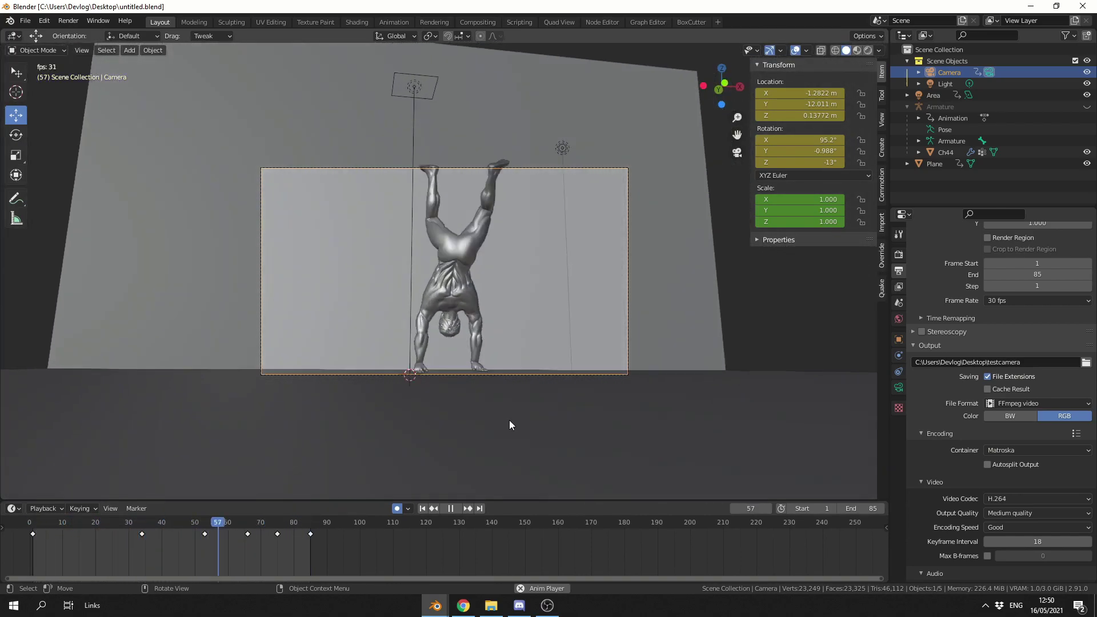
- Switch to the other Blender window, play the character animation, and scrub to frame 67
{"action": "mouse_move", "coordinate": [441, 594]}
{"action": "left_click", "coordinate": [390, 566]}
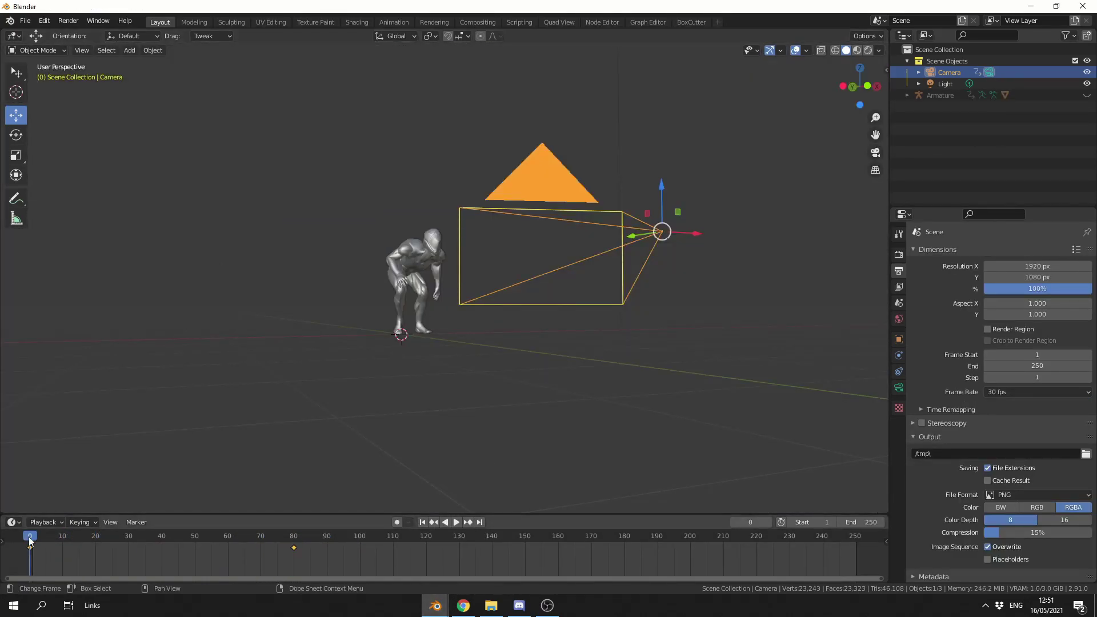
{"action": "key", "text": "space"}
{"action": "key", "text": "space"}
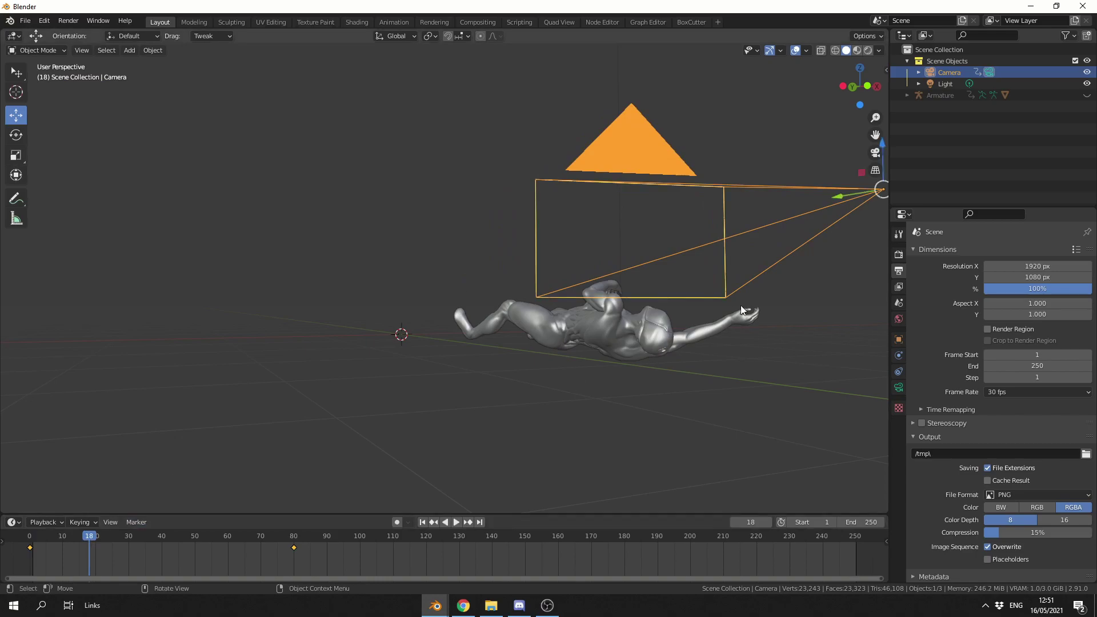
{"action": "left_click", "coordinate": [875, 152]}
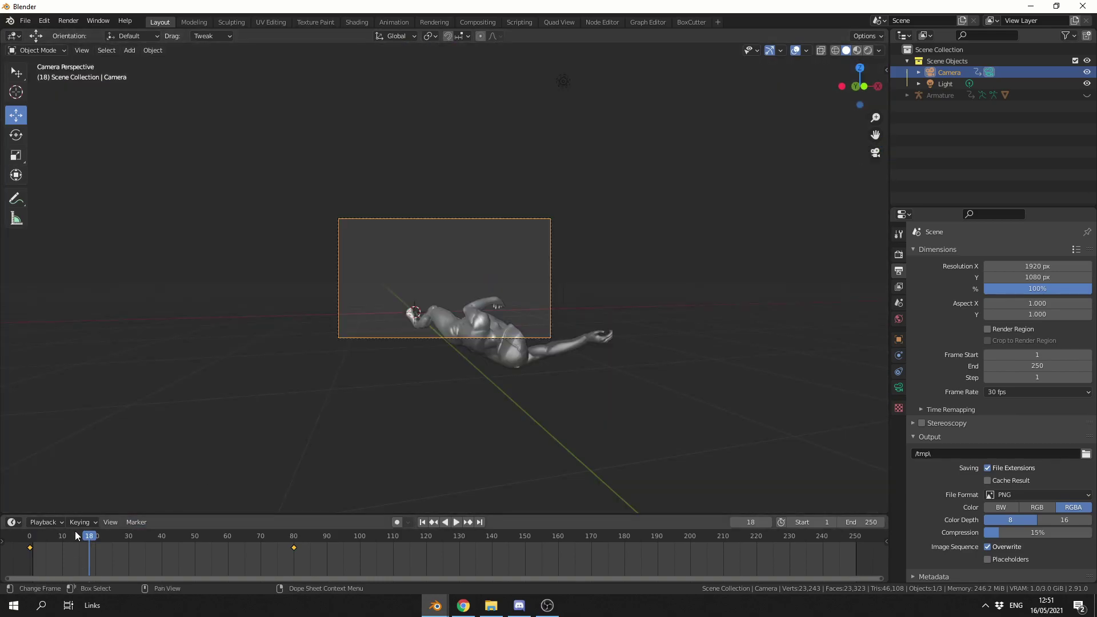
{"action": "key", "text": "space"}
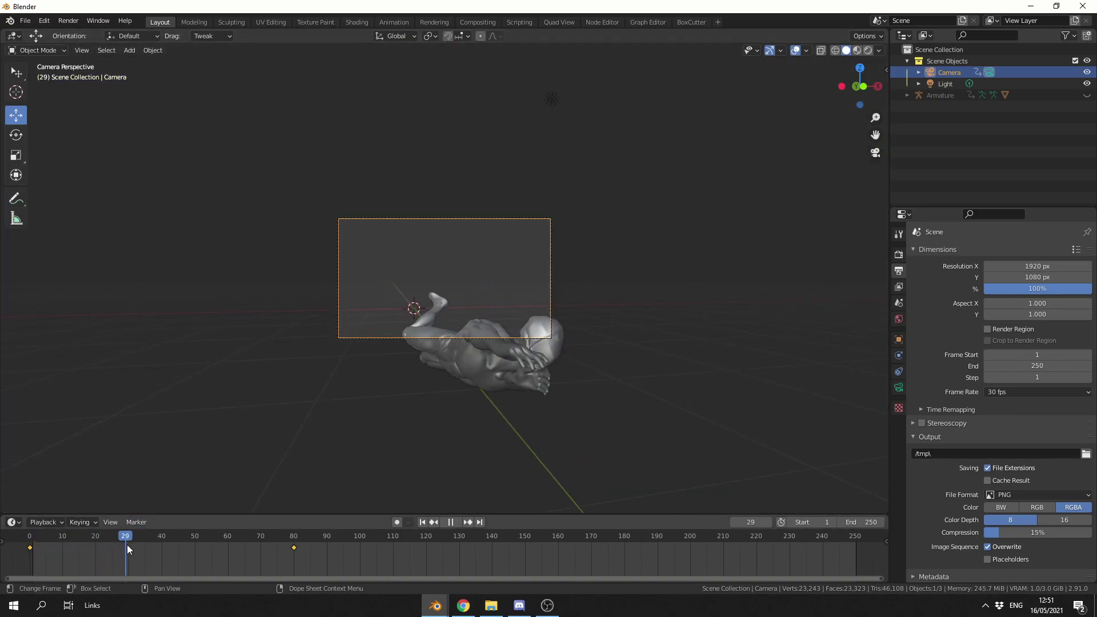
{"action": "left_click_drag", "start_coordinate": [176, 557], "coordinate": [251, 552]}
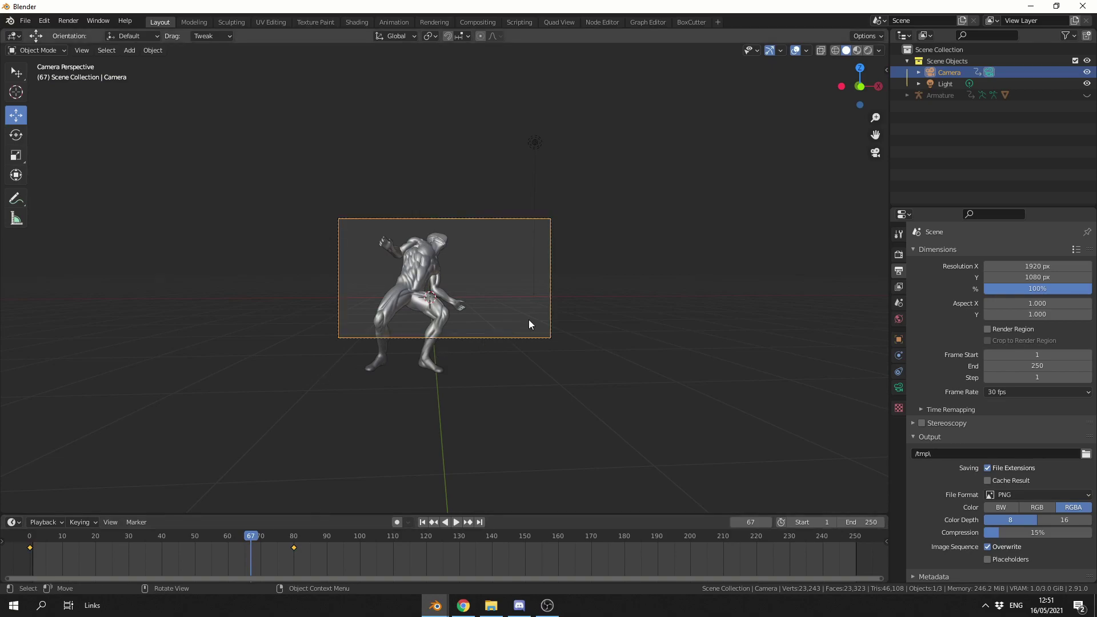
- Show the sidebar's Quake tab and browse its panels down to Quake Camera Shake
{"action": "key", "text": "n"}
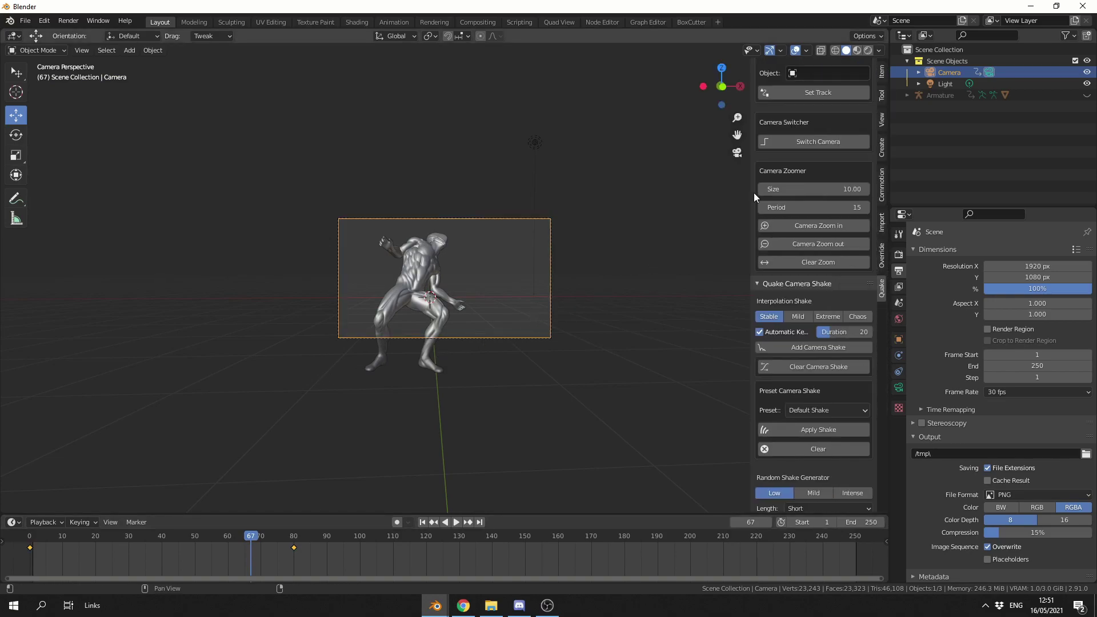
{"action": "scroll", "coordinate": [753, 194], "scroll_direction": "up", "scroll_amount": 1}
{"action": "scroll", "coordinate": [839, 271], "scroll_direction": "up", "scroll_amount": 5}
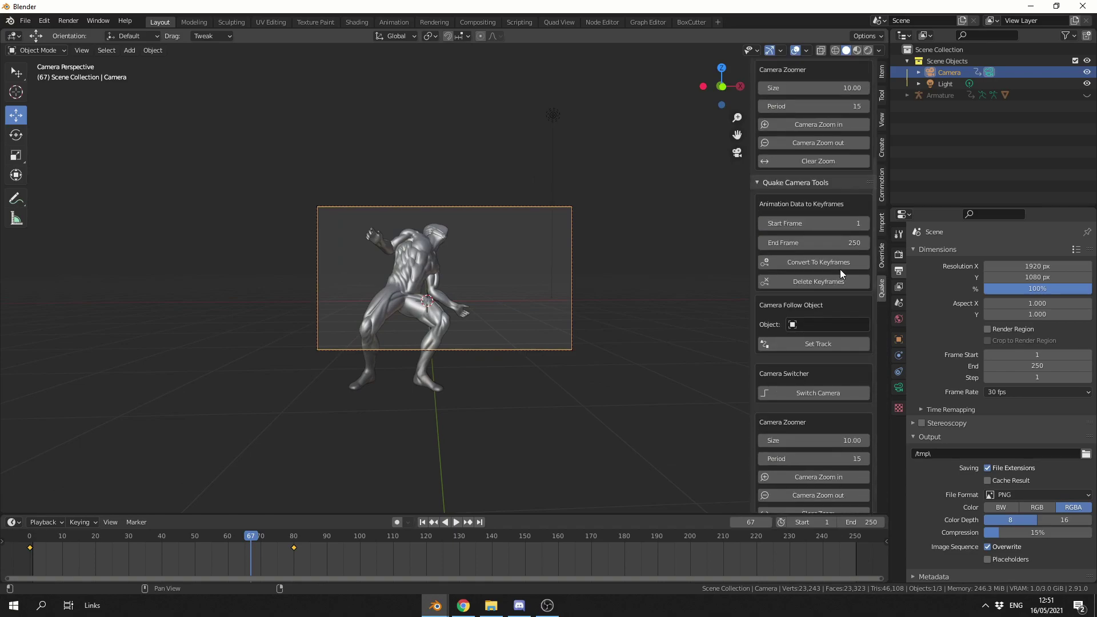
{"action": "scroll", "coordinate": [839, 270], "scroll_direction": "up", "scroll_amount": 6}
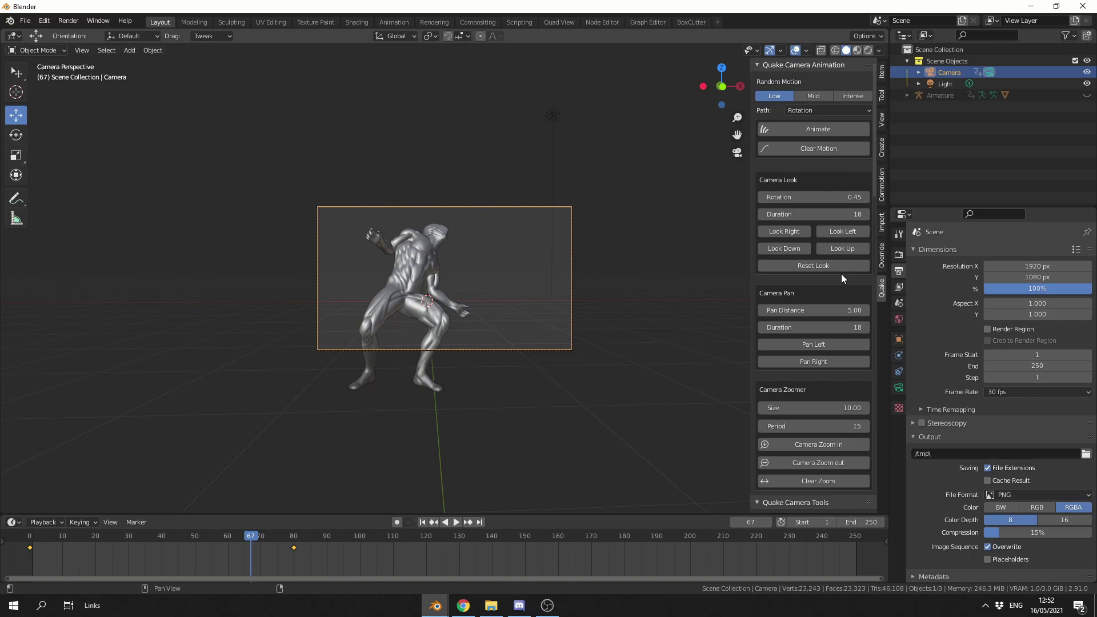
{"action": "scroll", "coordinate": [822, 326], "scroll_direction": "down", "scroll_amount": 1}
{"action": "scroll", "coordinate": [793, 372], "scroll_direction": "down", "scroll_amount": 6}
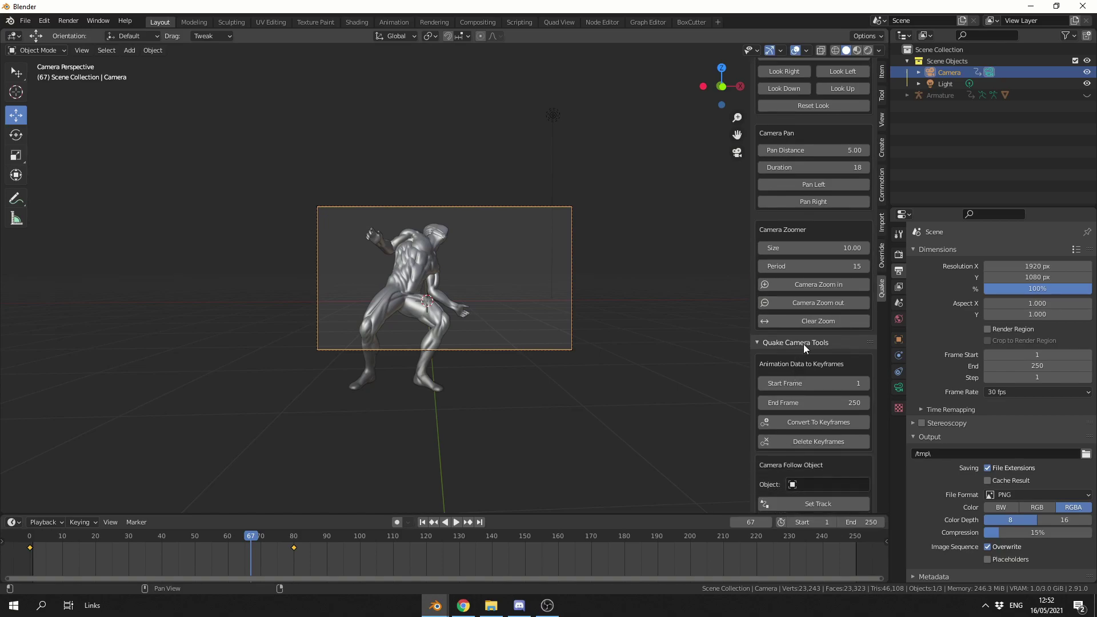
{"action": "scroll", "coordinate": [803, 344], "scroll_direction": "down", "scroll_amount": 3}
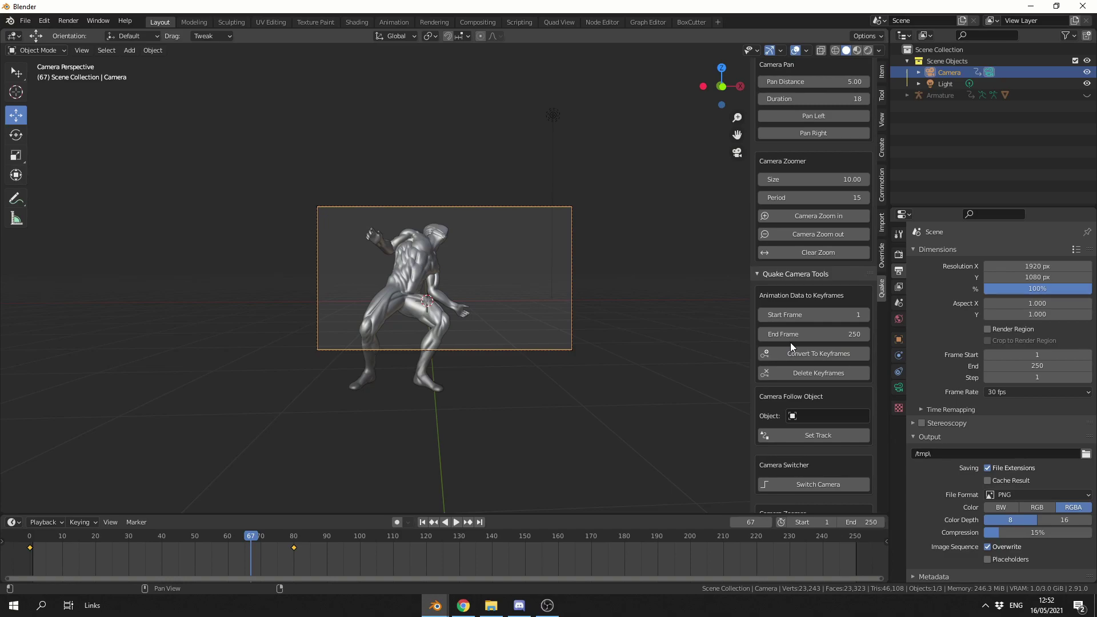
{"action": "scroll", "coordinate": [796, 337], "scroll_direction": "down", "scroll_amount": 2}
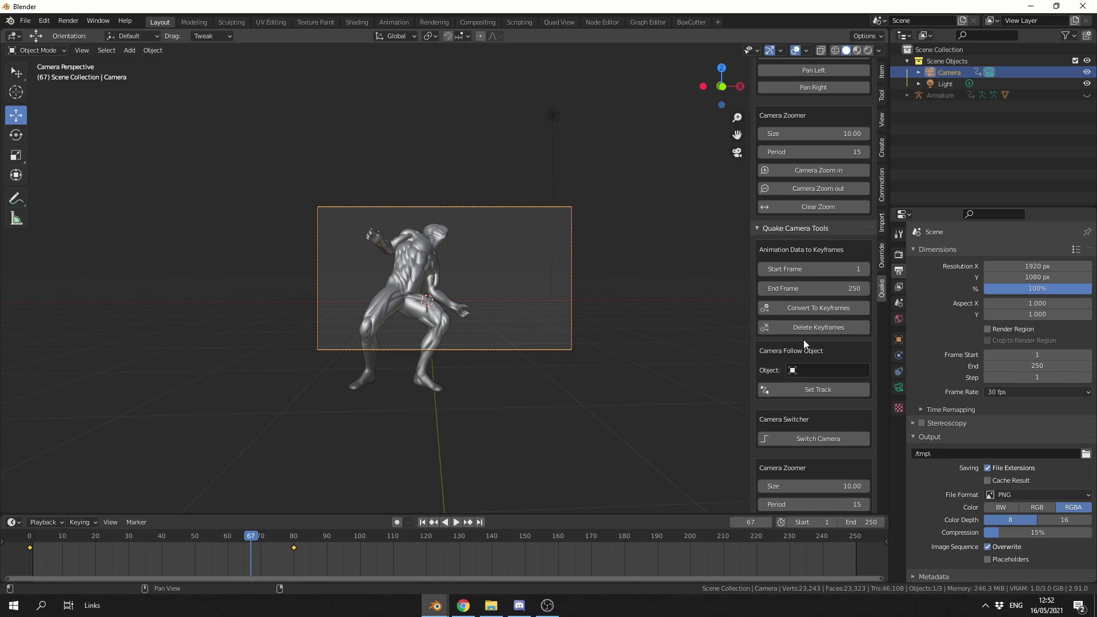
{"action": "scroll", "coordinate": [794, 350], "scroll_direction": "down", "scroll_amount": 3}
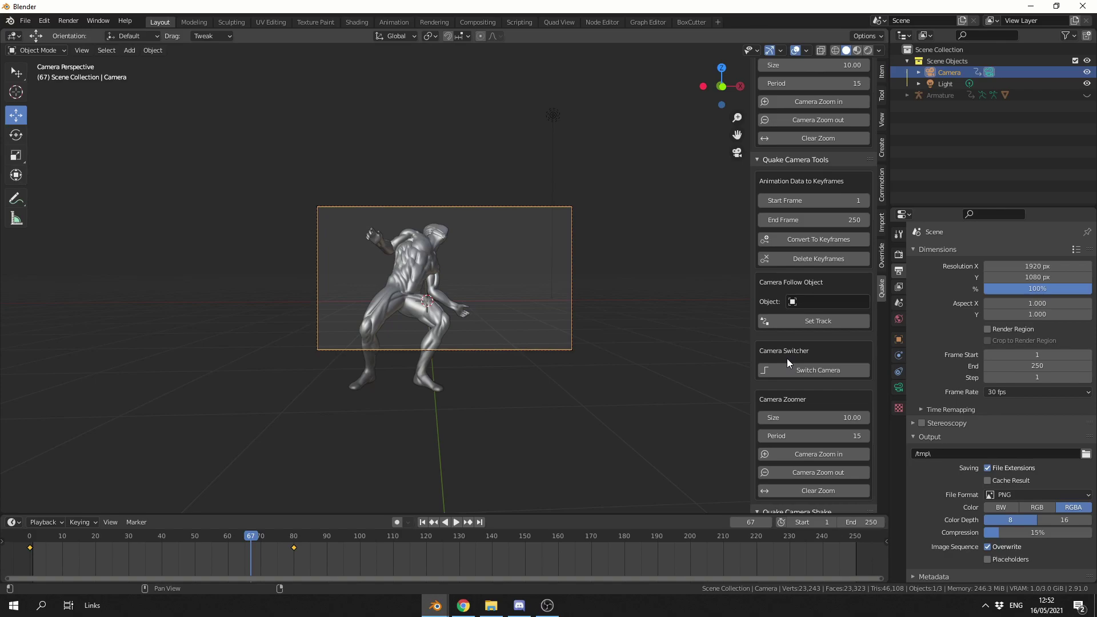
{"action": "scroll", "coordinate": [805, 359], "scroll_direction": "down", "scroll_amount": 10}
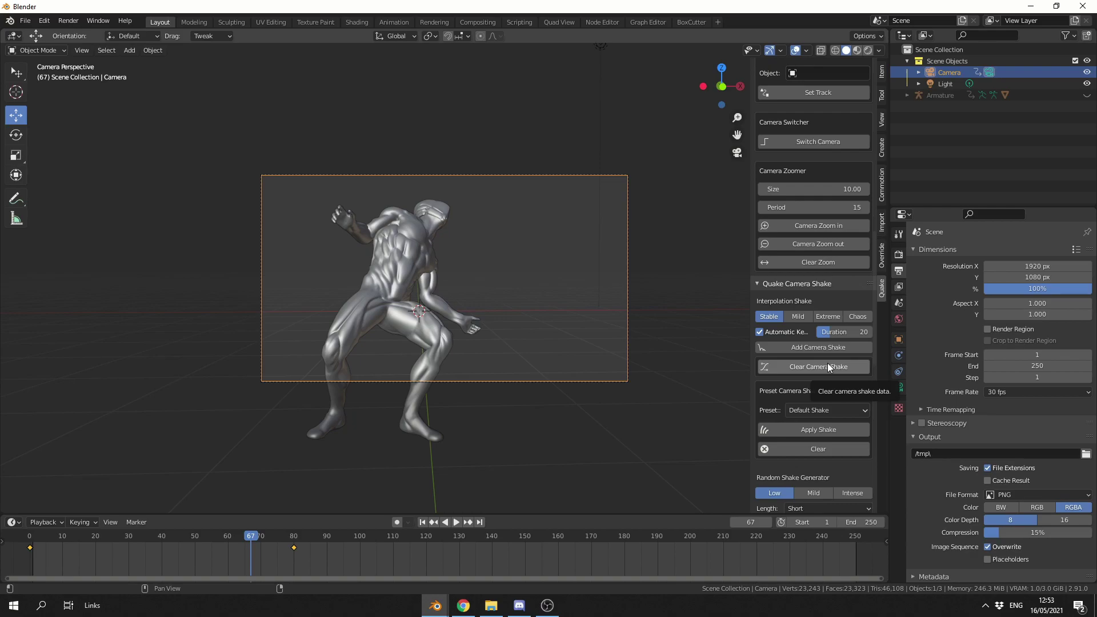
- Apply the Stable Camera motion preset to the camera and preview it up to frame 91
{"action": "scroll", "coordinate": [825, 354], "scroll_direction": "down", "scroll_amount": 20}
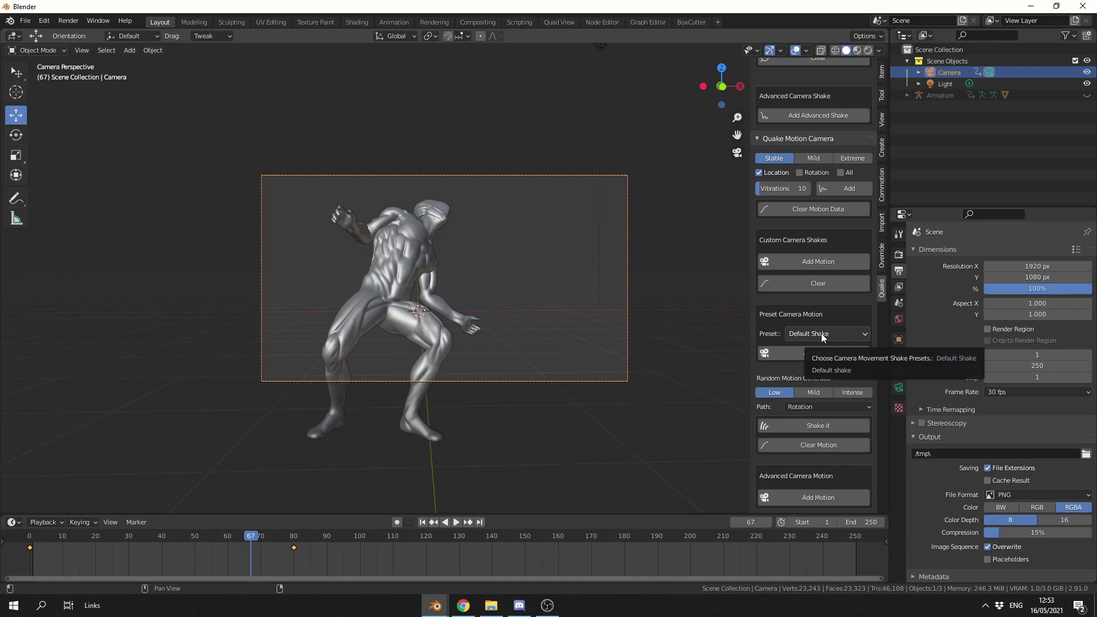
{"action": "left_click", "coordinate": [820, 333]}
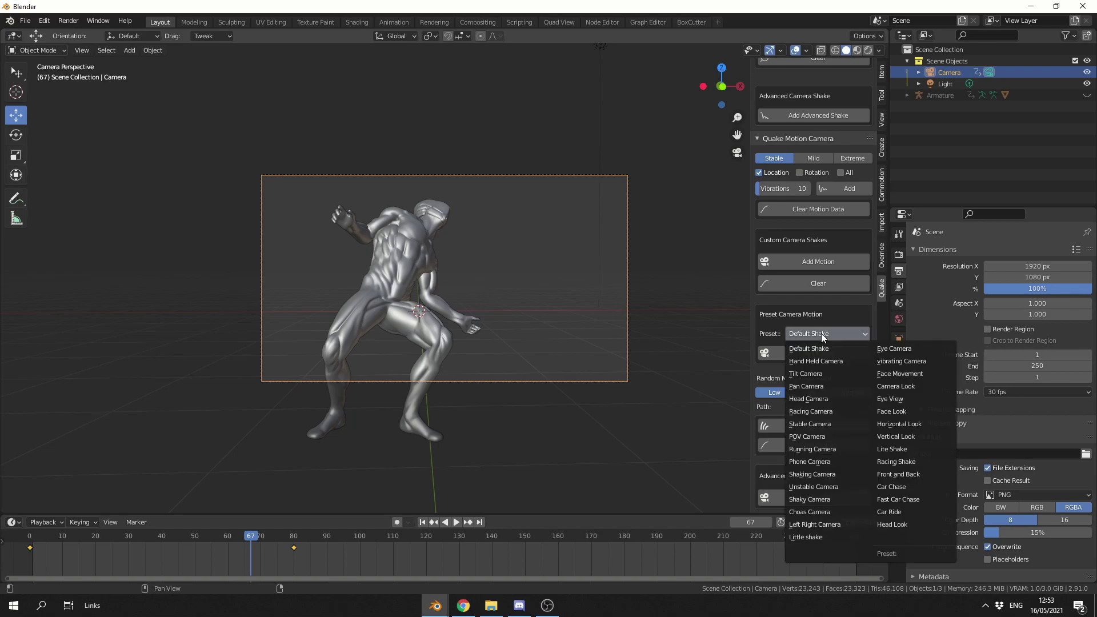
{"action": "left_click", "coordinate": [817, 423]}
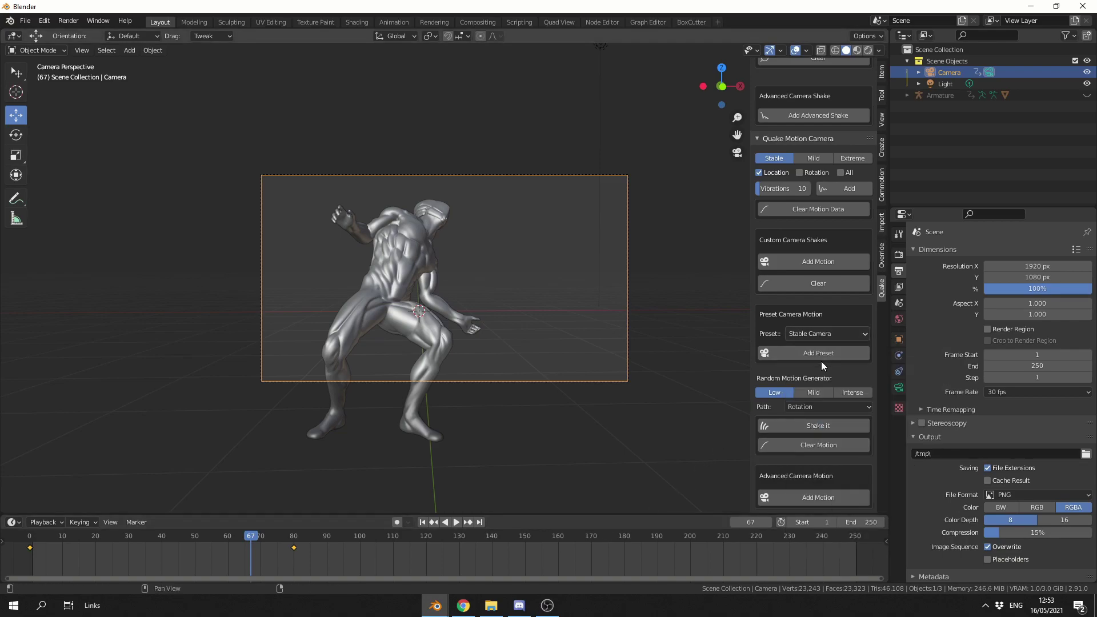
{"action": "left_click", "coordinate": [818, 358]}
{"action": "left_click", "coordinate": [457, 522]}
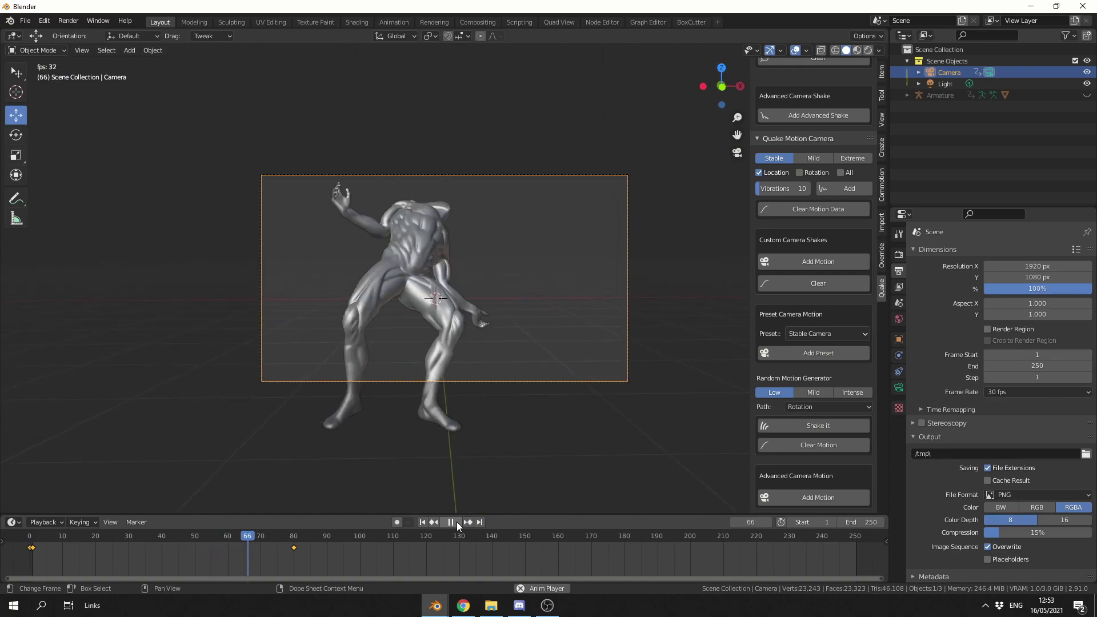
{"action": "left_click", "coordinate": [457, 522]}
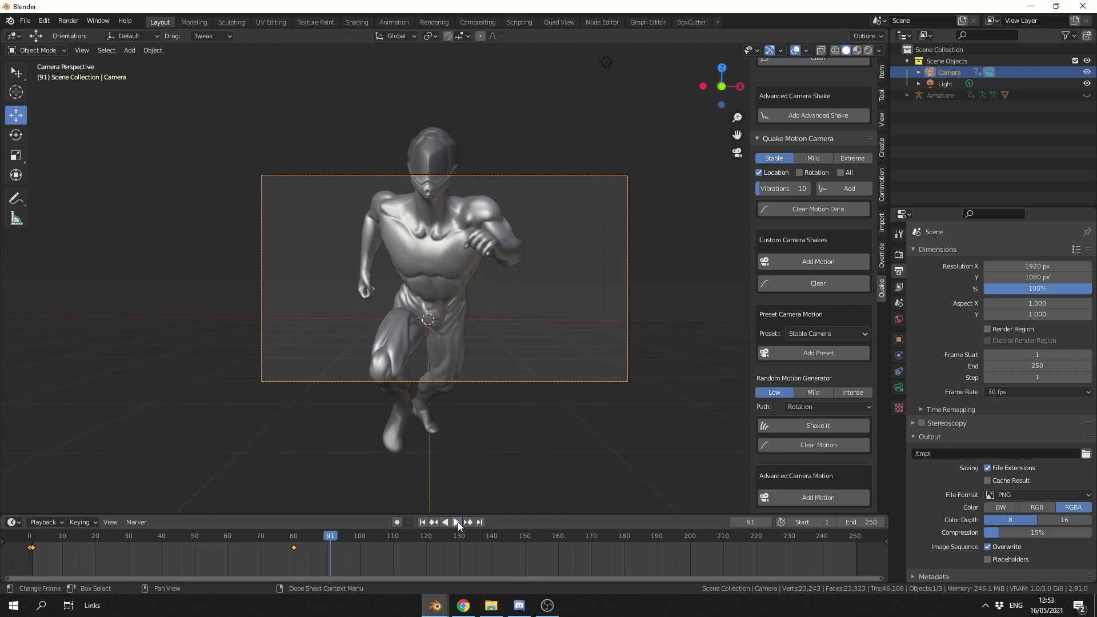
- From frame 1, apply the Shaking Camera motion preset to the camera
{"action": "left_click", "coordinate": [422, 522]}
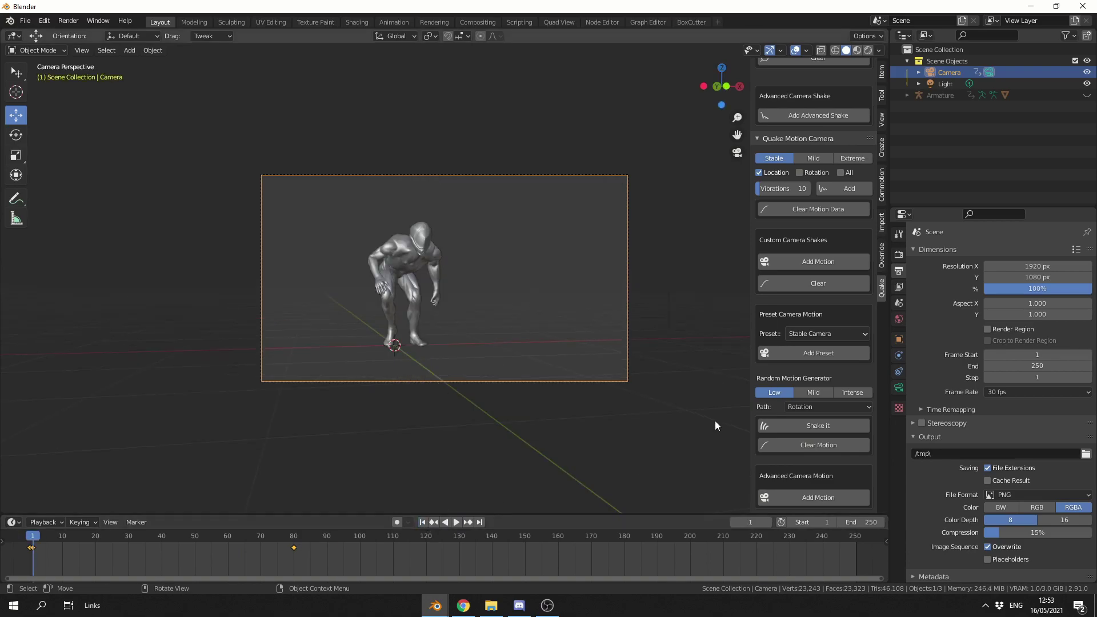
{"action": "left_click", "coordinate": [817, 334]}
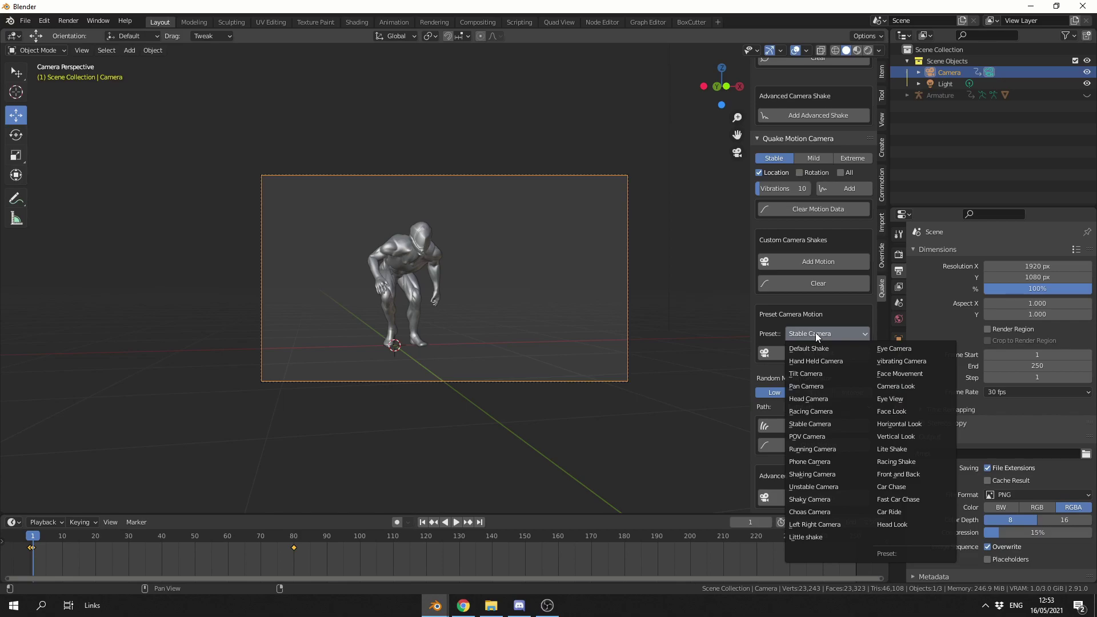
{"action": "left_click", "coordinate": [833, 474]}
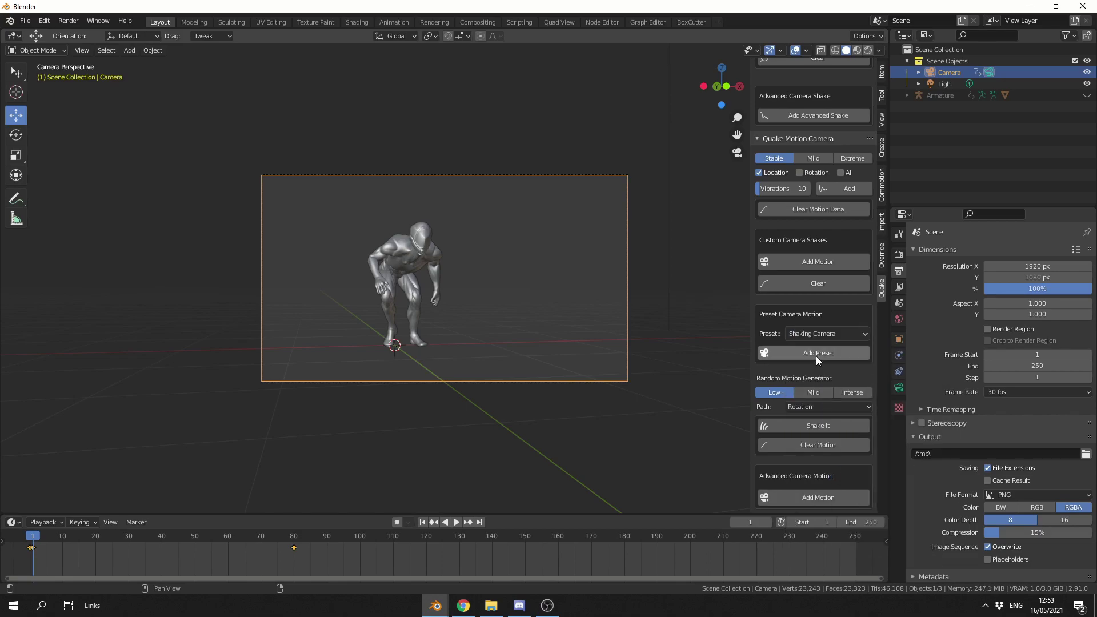
{"action": "left_click", "coordinate": [458, 520]}
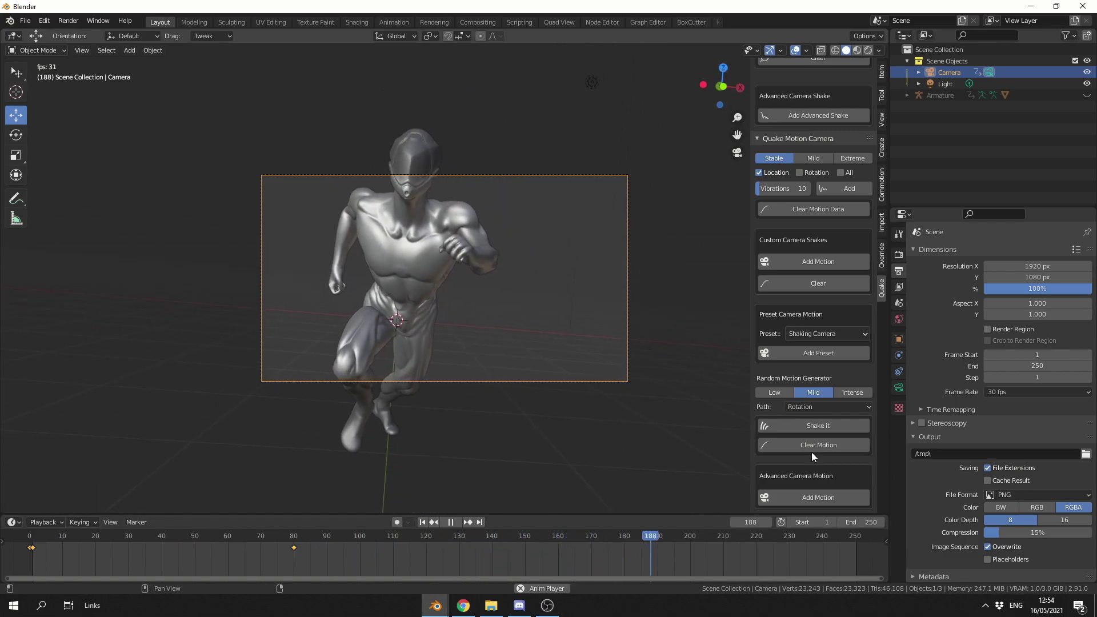
- At frame 39, move the camera so the crouching character is centred in shot
{"action": "scroll", "coordinate": [842, 375], "scroll_direction": "up", "scroll_amount": 8}
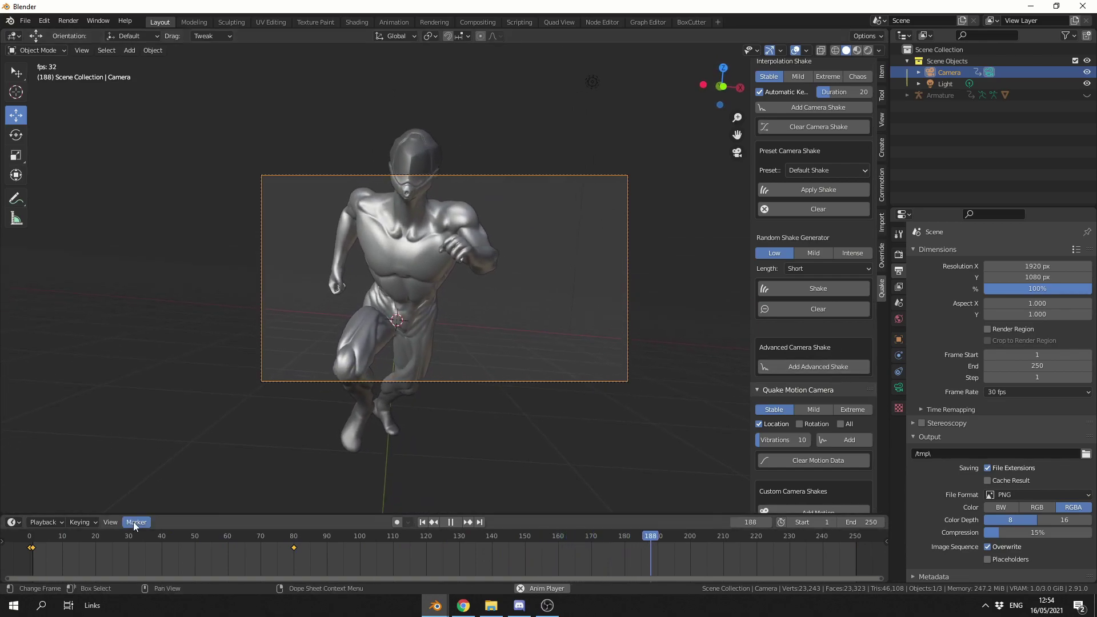
{"action": "left_click", "coordinate": [451, 522]}
{"action": "left_click", "coordinate": [159, 540]}
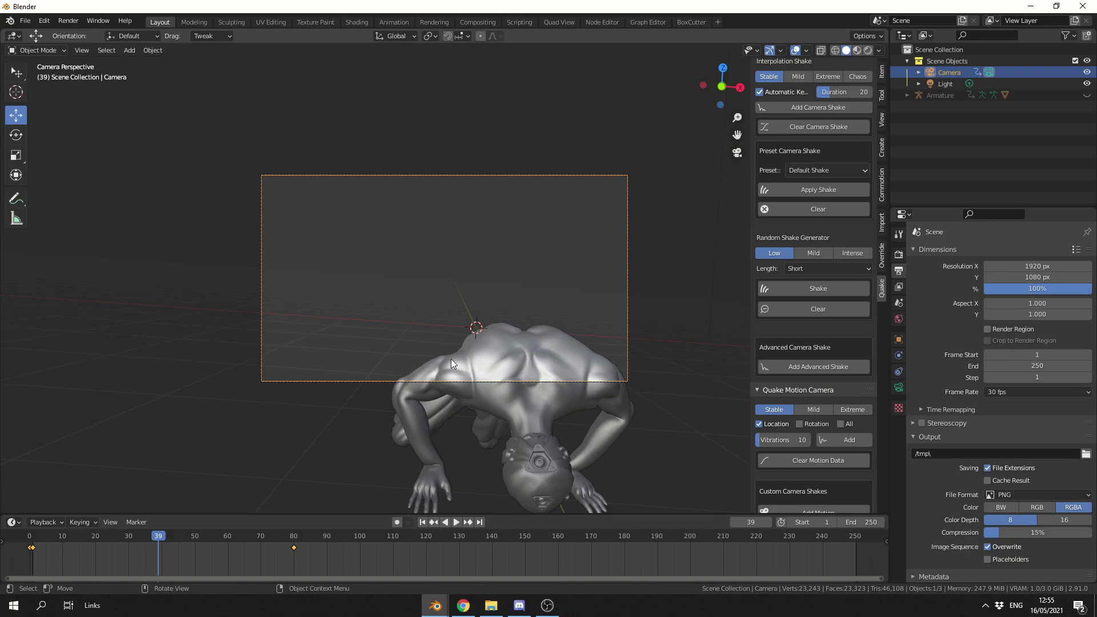
{"action": "key", "text": "g"}
{"action": "left_click", "coordinate": [464, 407]}
- Replay the animation from the start to check the adjusted camera shot
{"action": "key", "text": "shift+Left"}
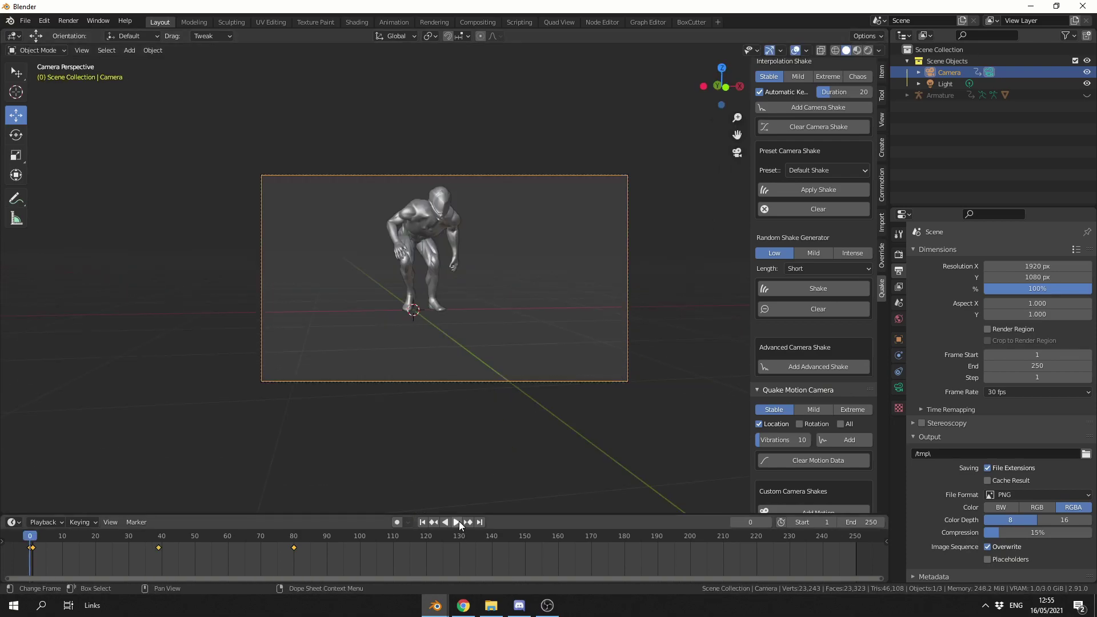
{"action": "left_click", "coordinate": [457, 522]}
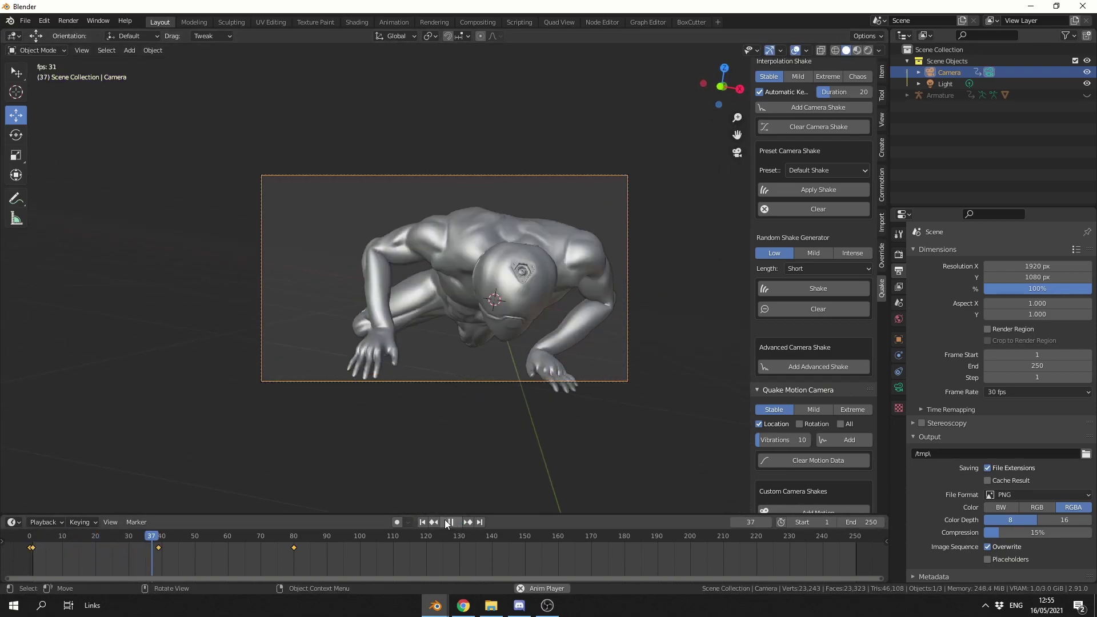
{"action": "left_click", "coordinate": [448, 522]}
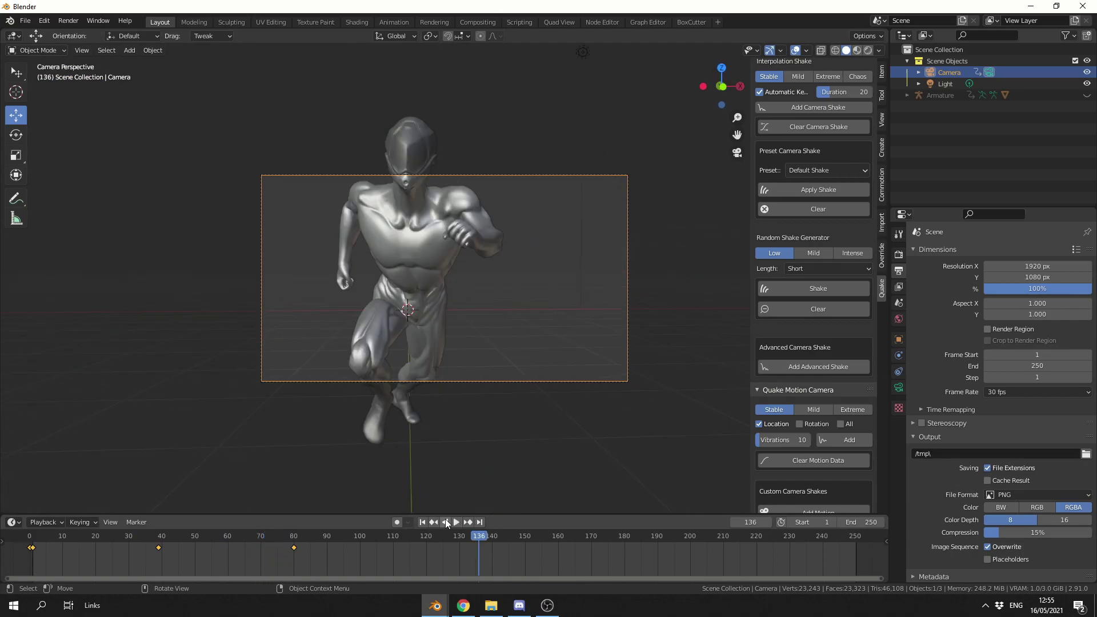
{"action": "left_click", "coordinate": [456, 522]}
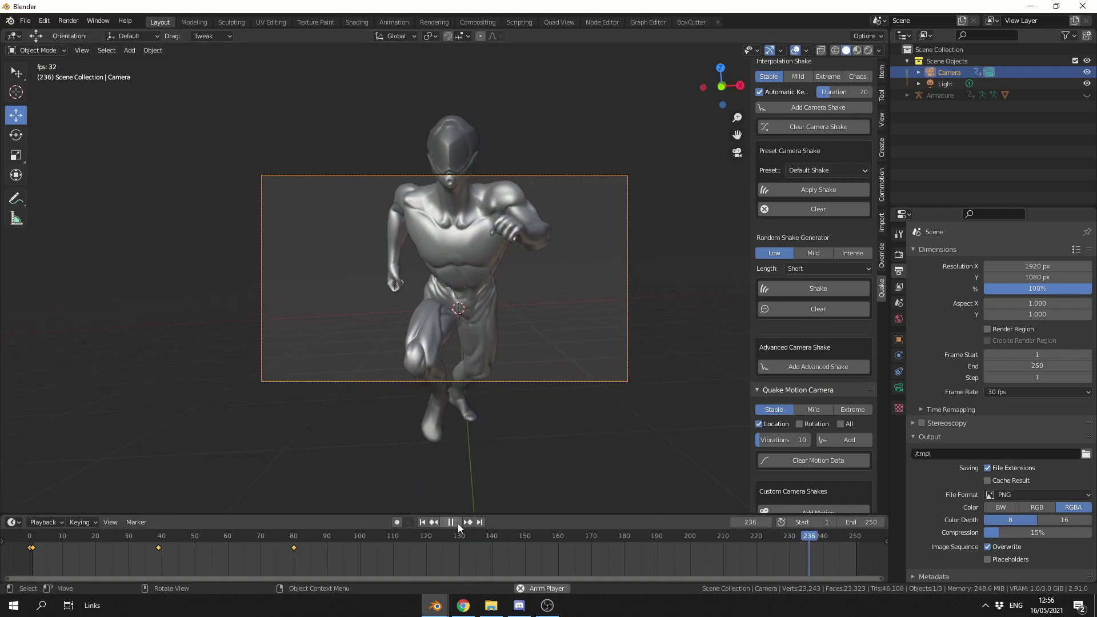